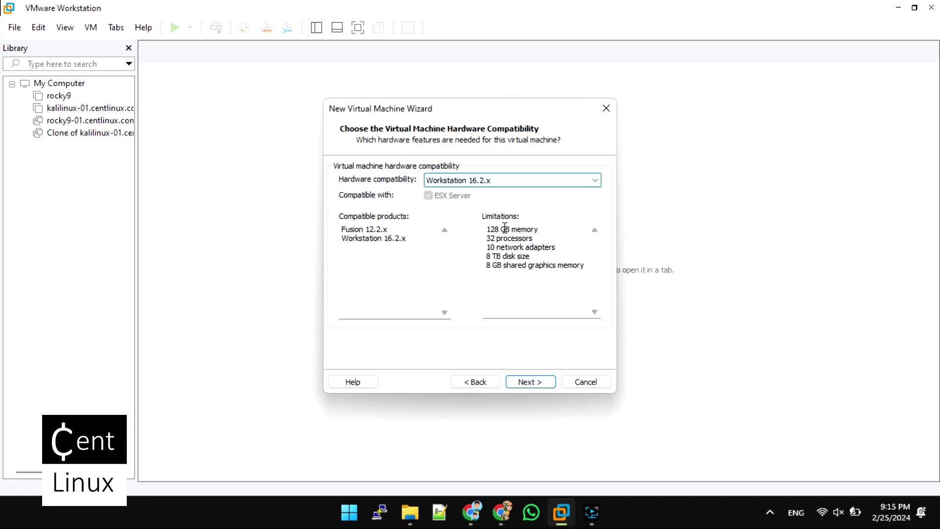
Accept Workstation 16.2.x hardware compatibility and choose Fedora-Server-dvd-x86_64-39-1.5.iso from the D: drive's Downloads folder as the installer disc image.
left_click(544, 387)
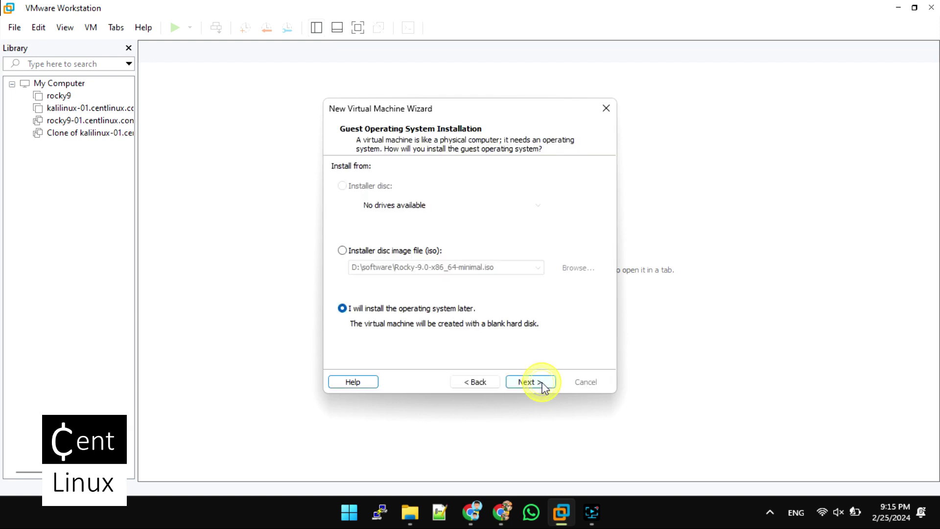
left_click(354, 255)
left_click(579, 267)
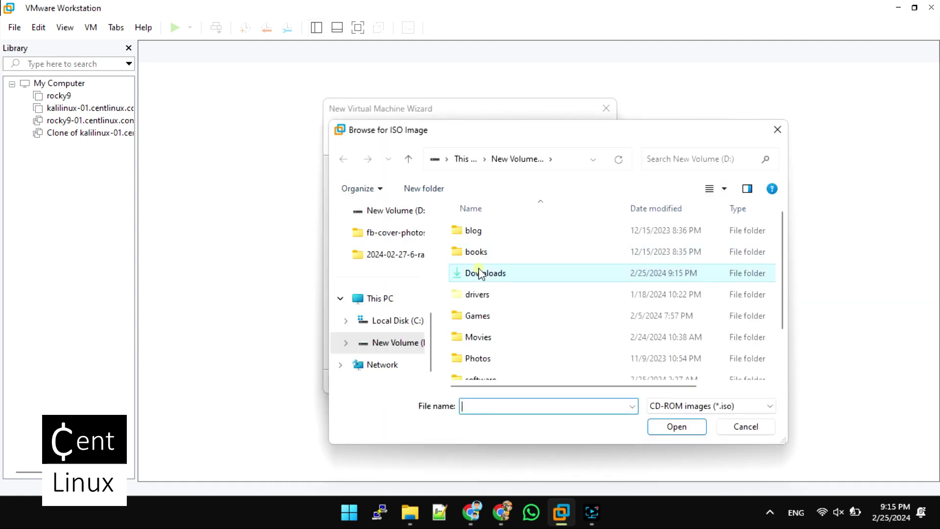
double_click(478, 273)
double_click(497, 249)
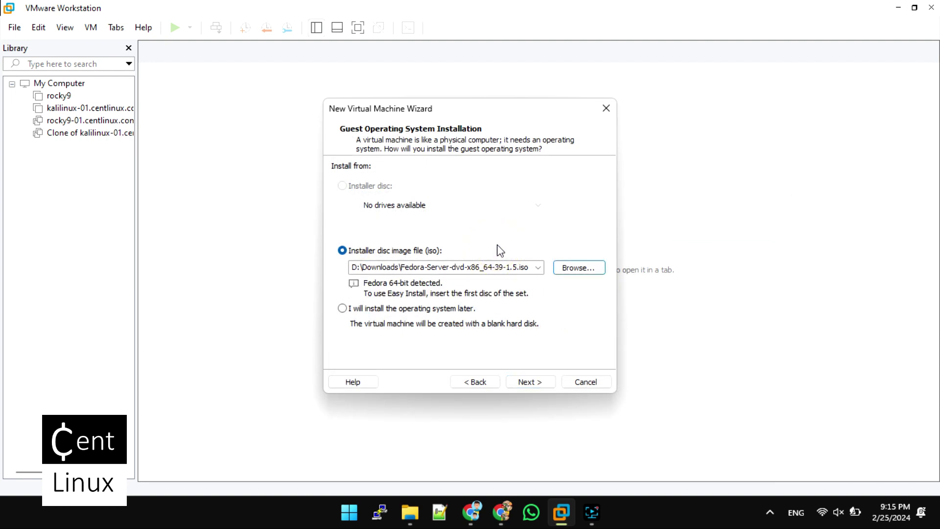
left_click(530, 382)
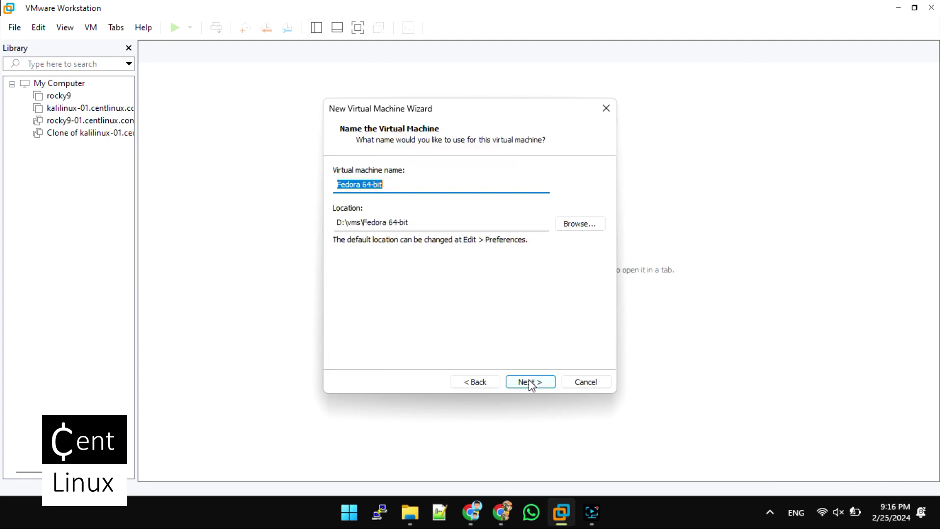
Keep the virtual machine name Fedora 64-bit and configure 2 processors with 2 cores per processor.
left_click(530, 381)
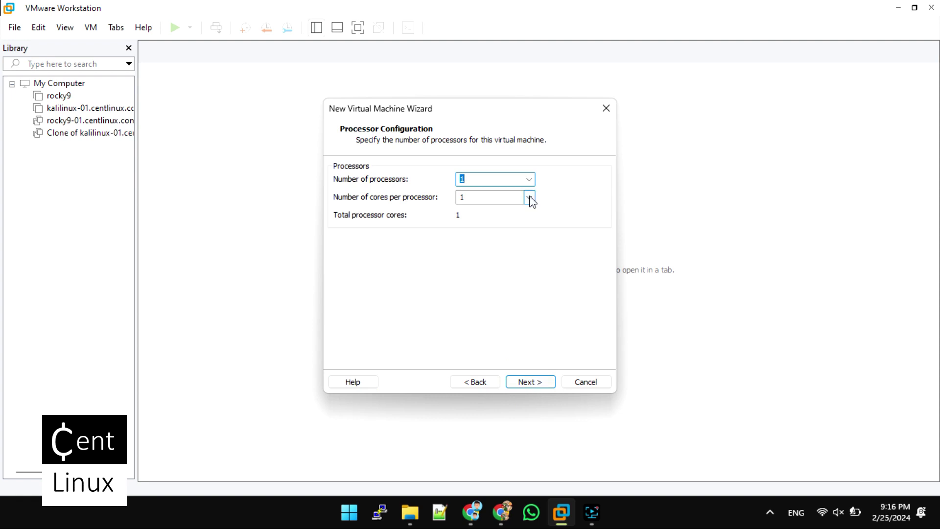
left_click(530, 179)
left_click(497, 201)
left_click(528, 199)
left_click(498, 227)
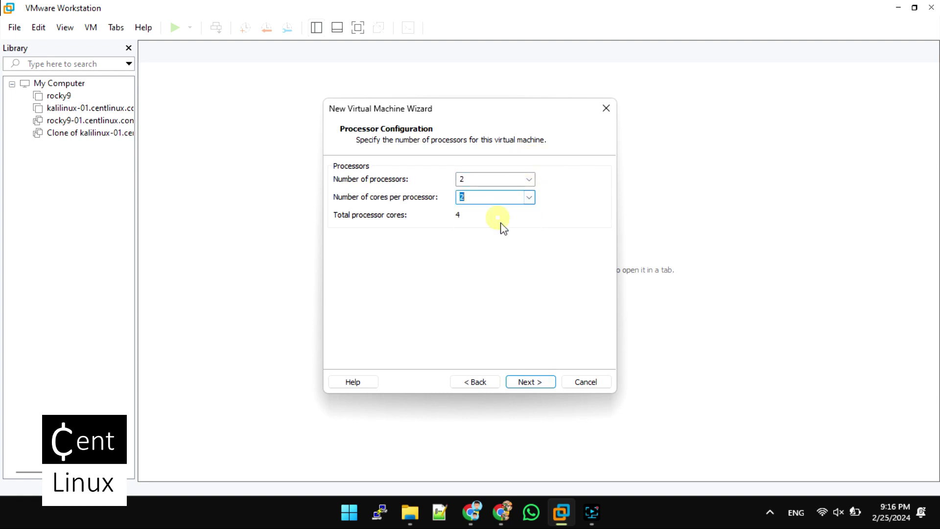
left_click(532, 377)
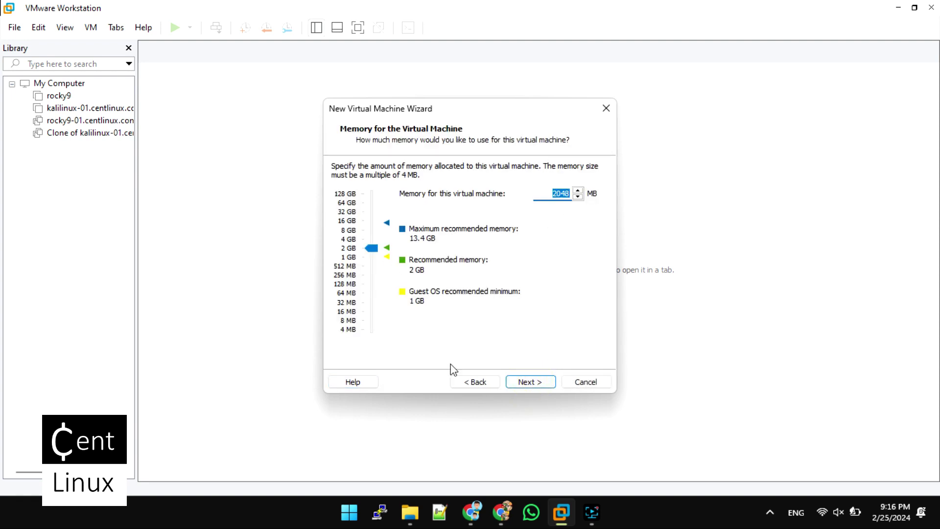
Accept 2048 MB of memory, NAT networking, the LSI Logic controller and a new NVMe virtual disk.
left_click(546, 383)
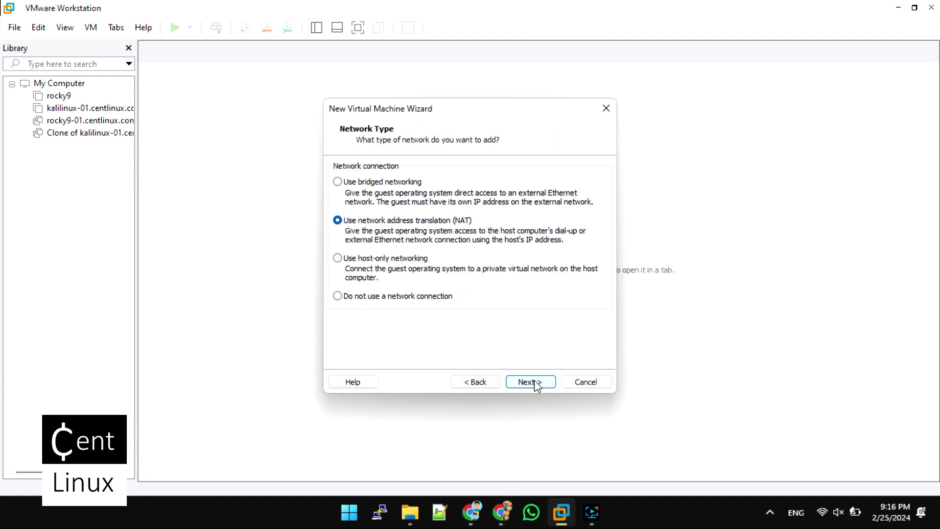
left_click(535, 384)
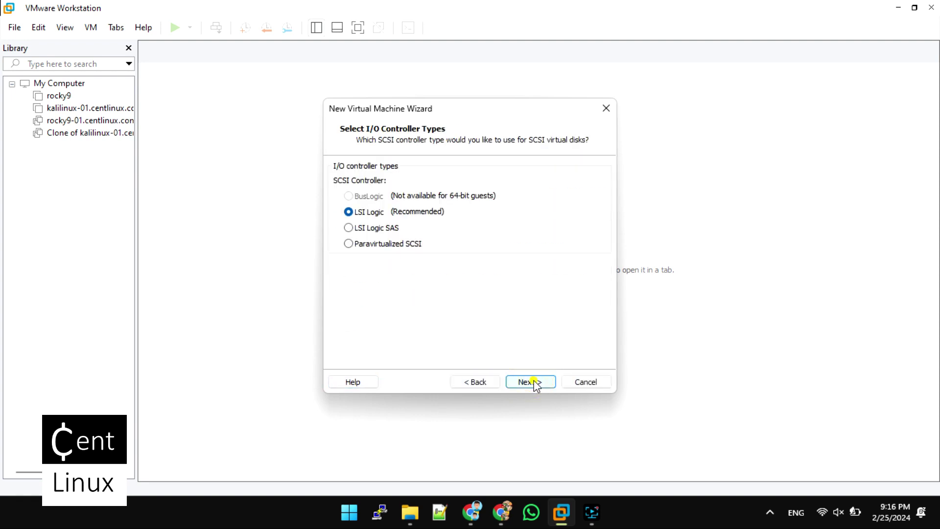
left_click(534, 384)
left_click(536, 385)
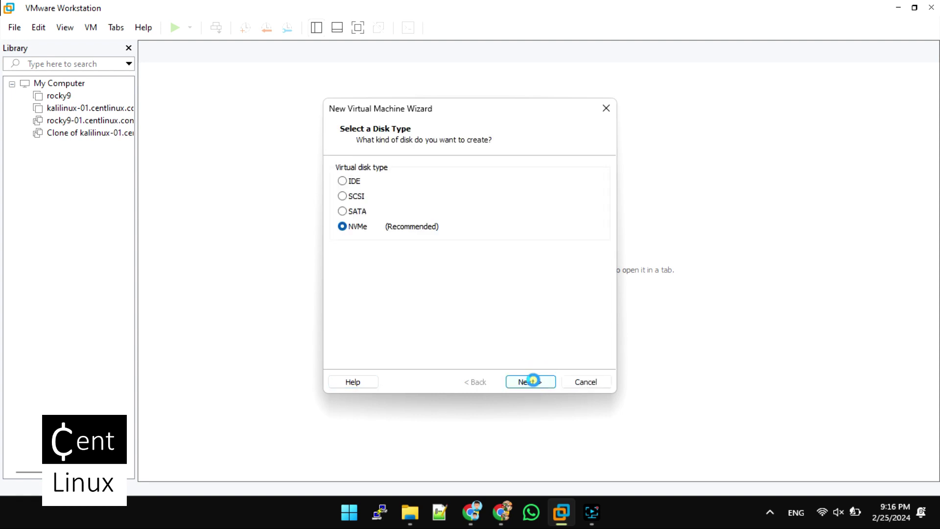
left_click(536, 386)
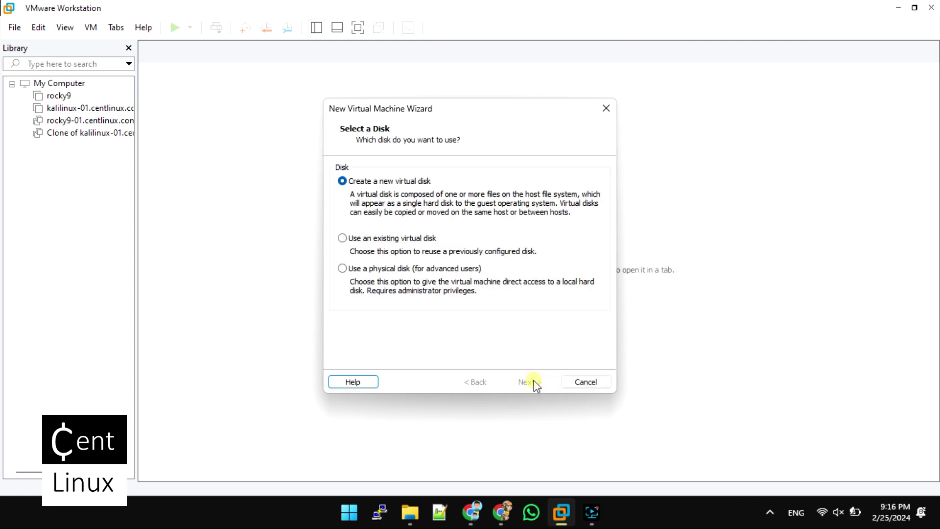
Keep the 20 GB disk split into multiple files and store it as Fedora 64-bit.vmdk.
left_click_drag(452, 165, 439, 173)
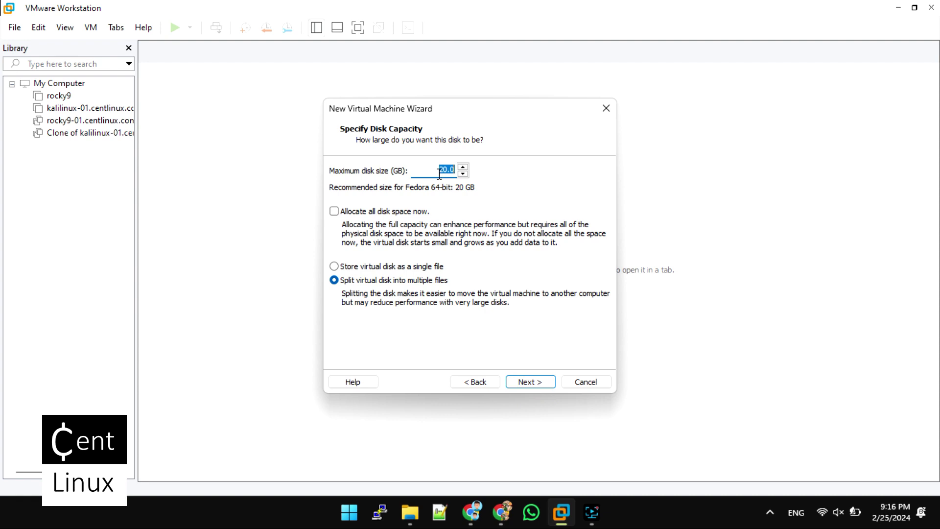
left_click(528, 385)
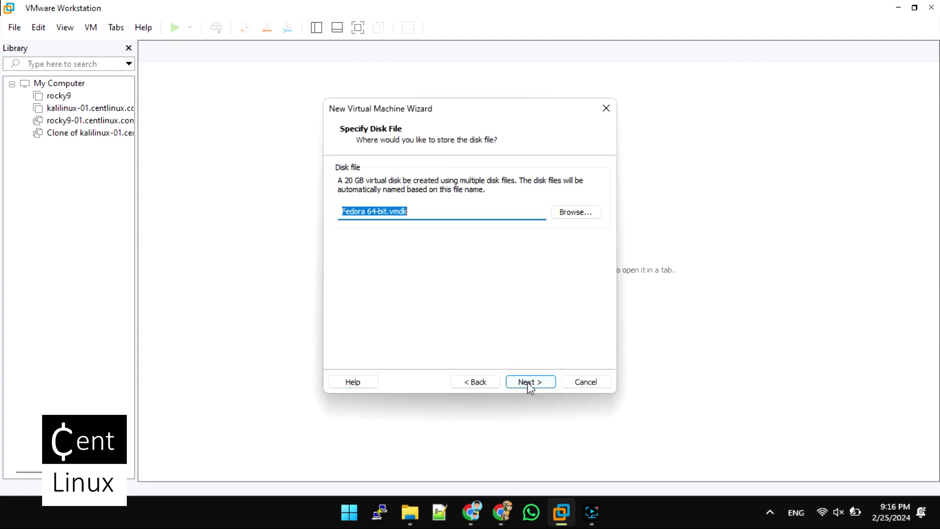
left_click(527, 381)
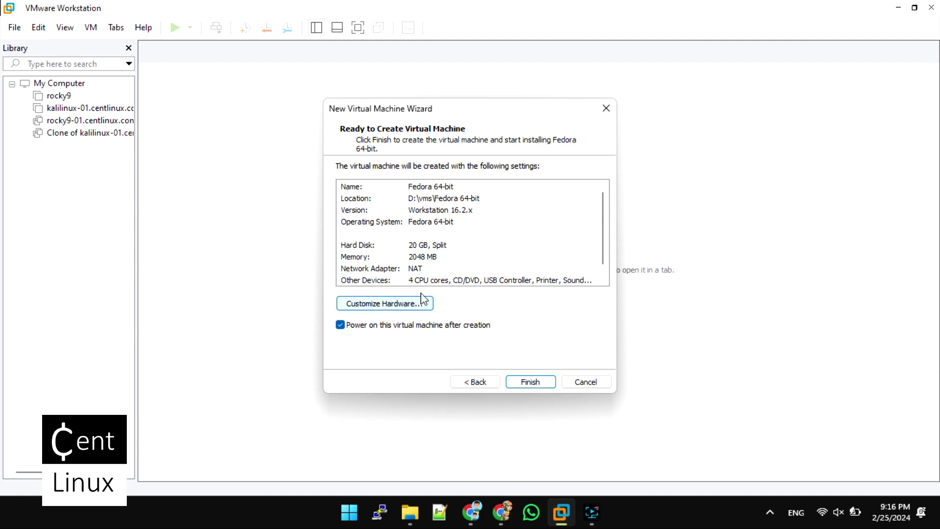
Remove the sound card and the printer from the virtual machine's hardware.
left_click(422, 300)
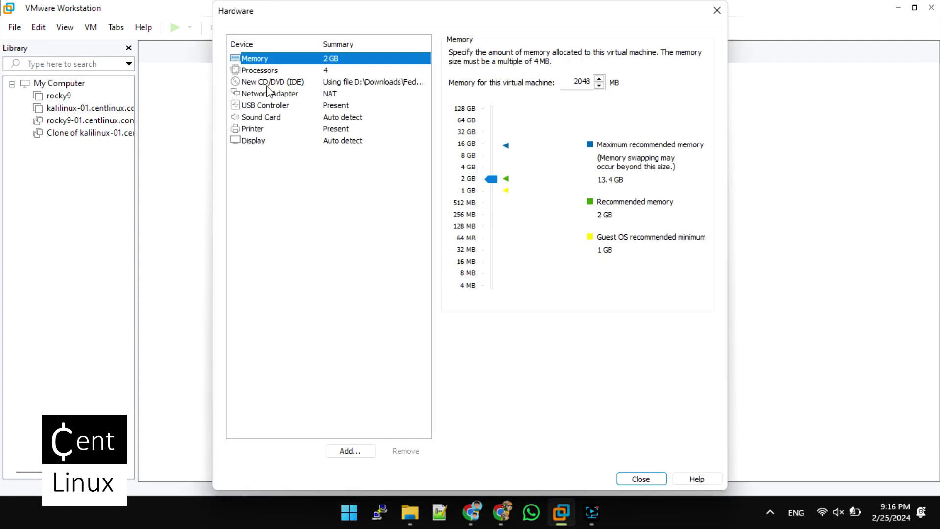
left_click(265, 104)
left_click(265, 116)
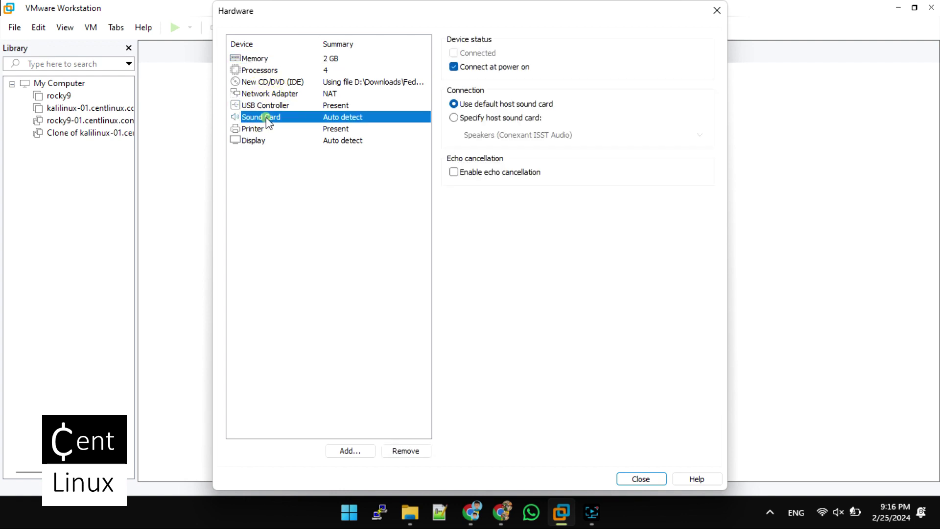
left_click(406, 450)
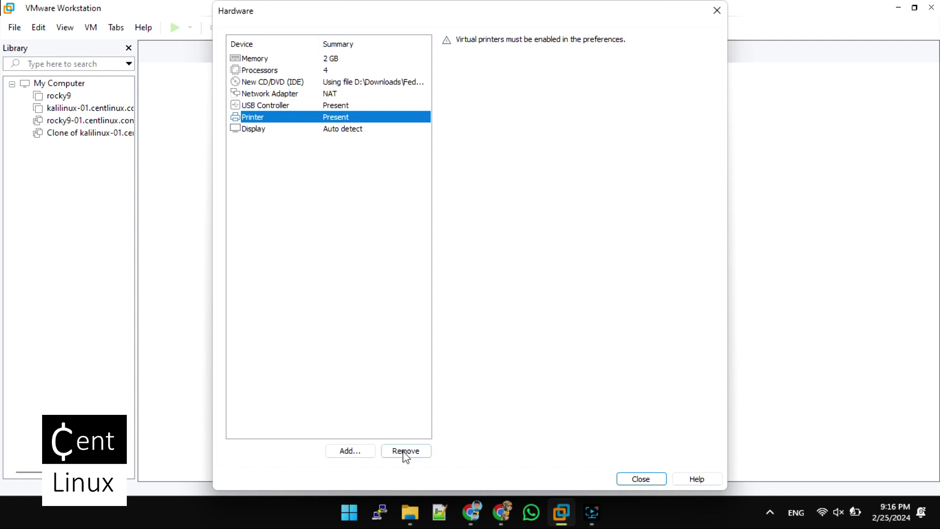
left_click(406, 450)
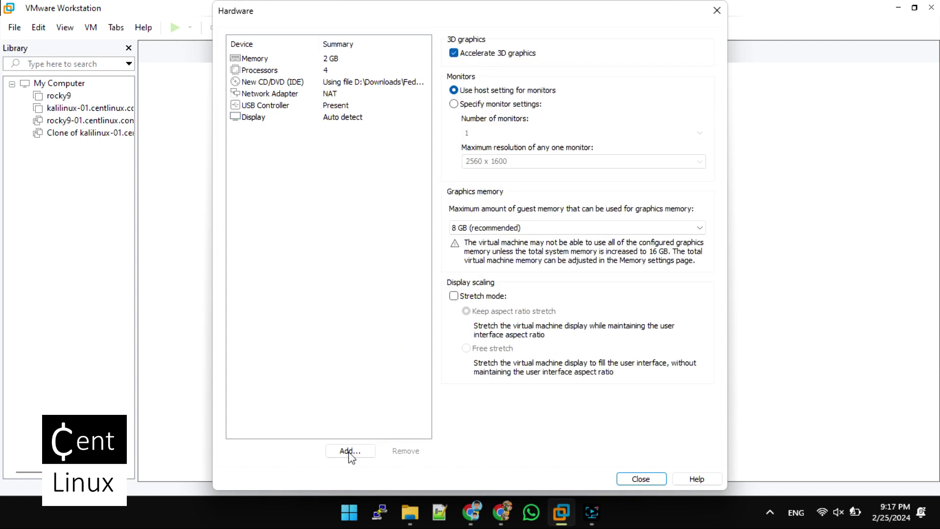
left_click(642, 478)
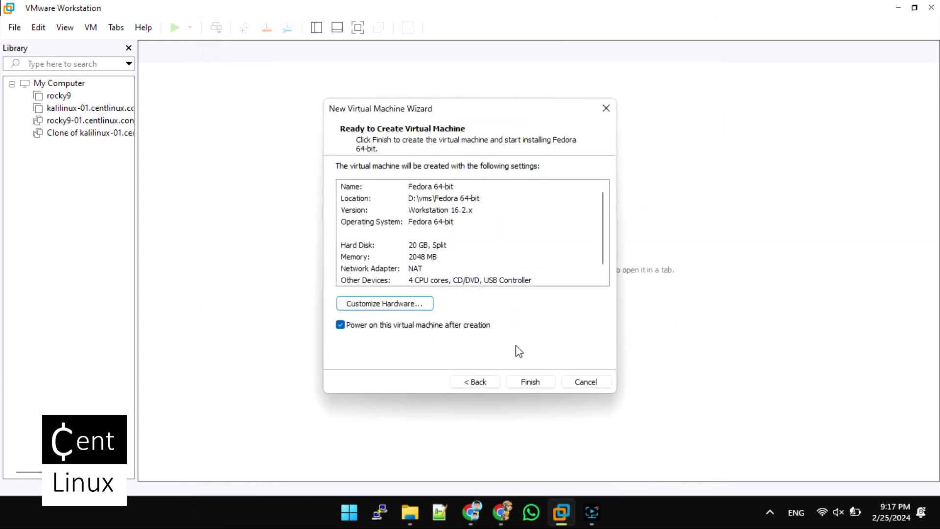
Create the Fedora 64-bit virtual machine, power it on and dismiss the side channel mitigations hint.
left_click(530, 381)
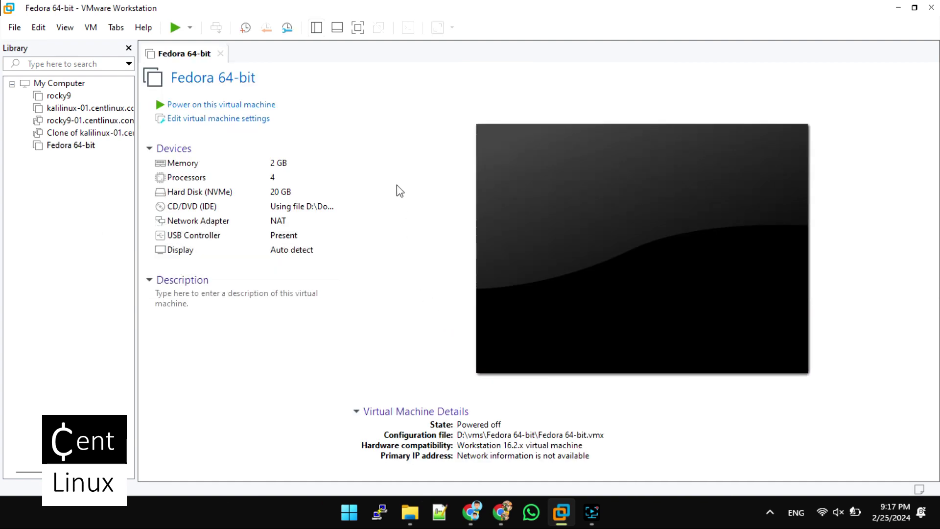
left_click(269, 103)
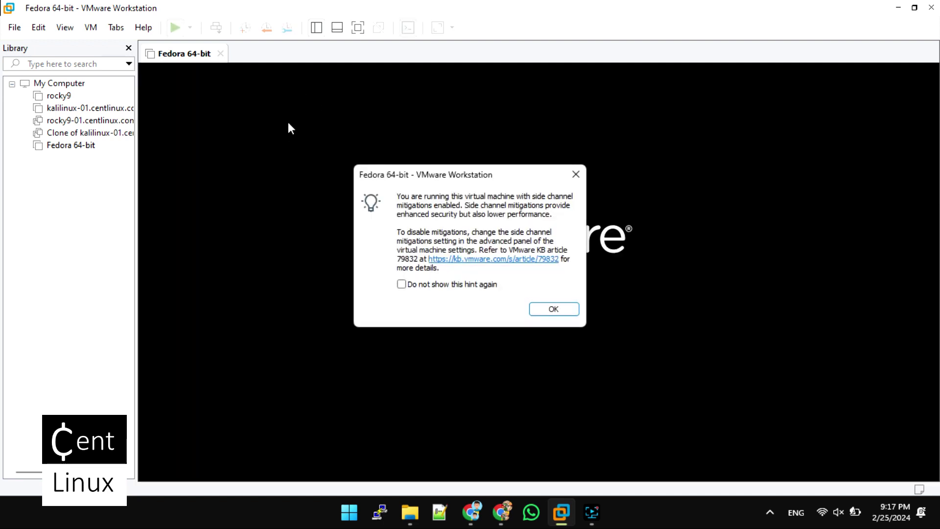
left_click(550, 310)
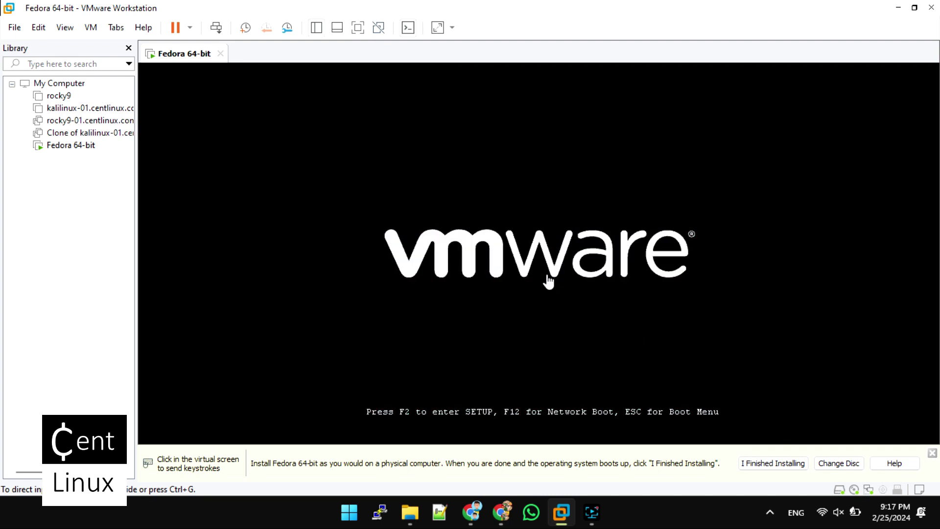
Show the virtual machine in full screen and boot the Install Fedora 39 entry.
left_click(357, 29)
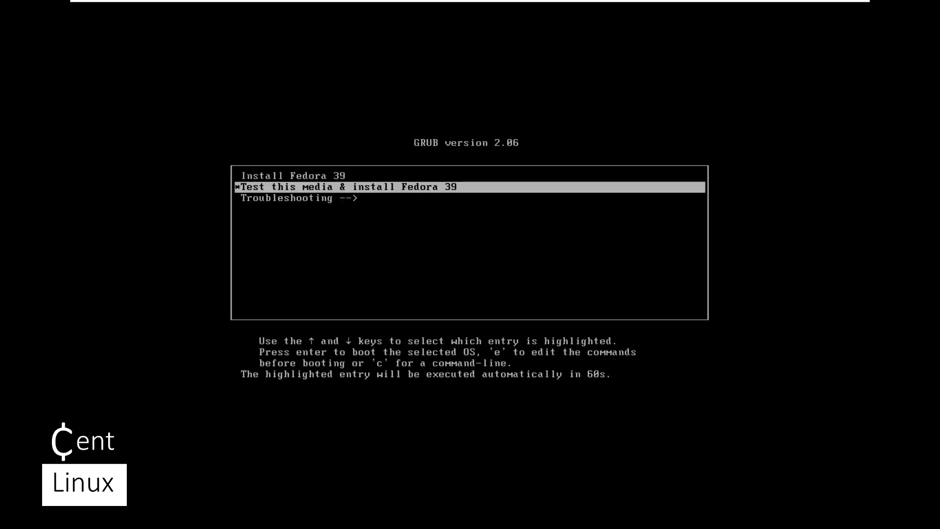
key("Up")
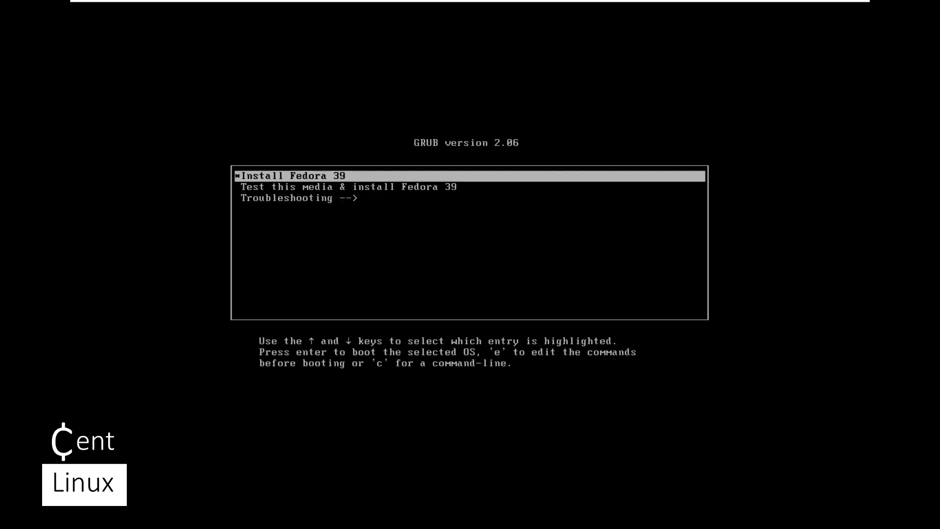
key("Return")
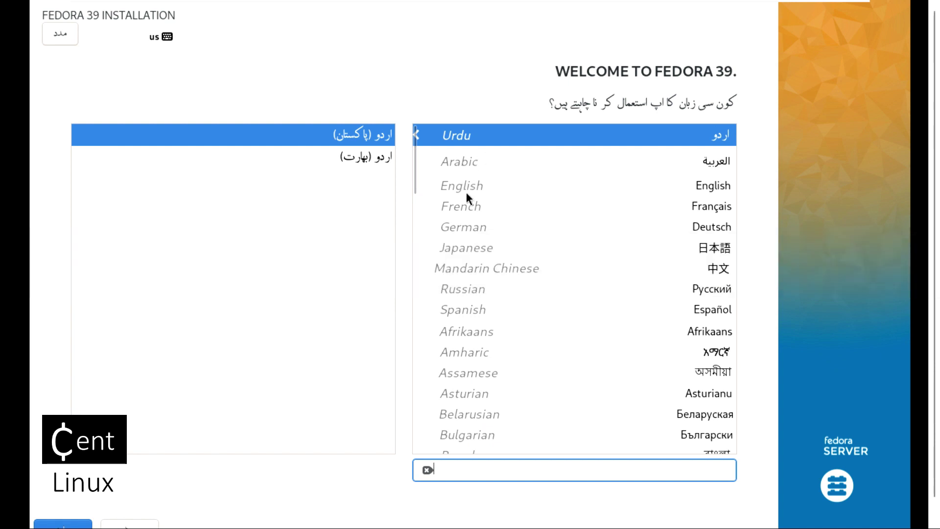
Set the installation language to English (United States) and continue to the installation summary.
left_click(466, 189)
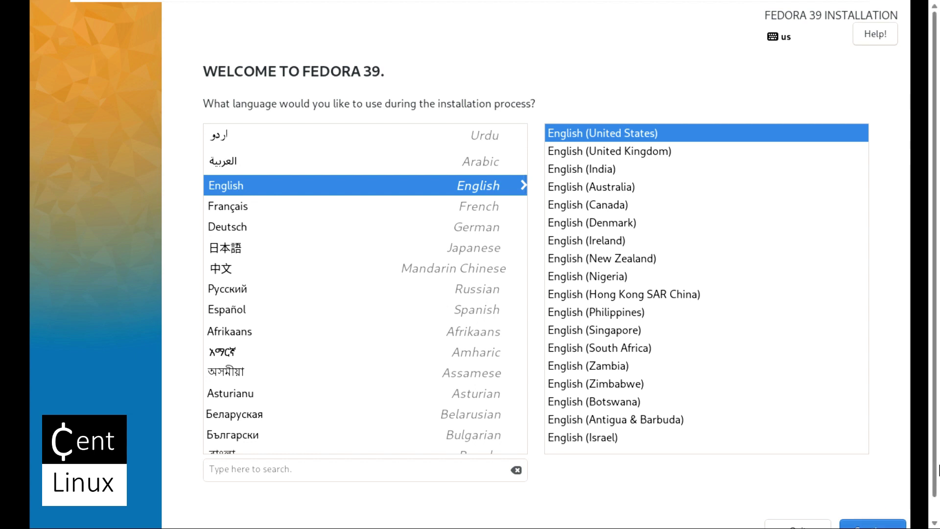
scroll(932, 463, "down", 1)
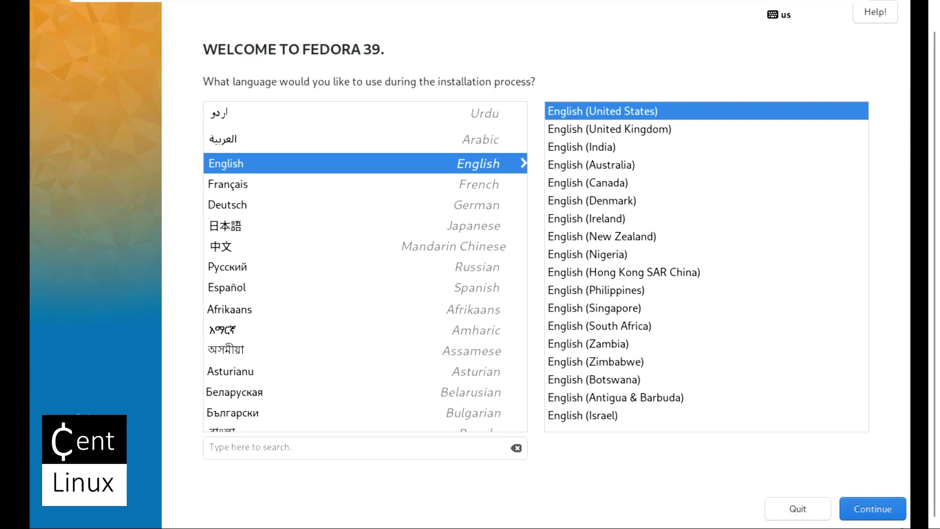
left_click(872, 512)
left_click(872, 513)
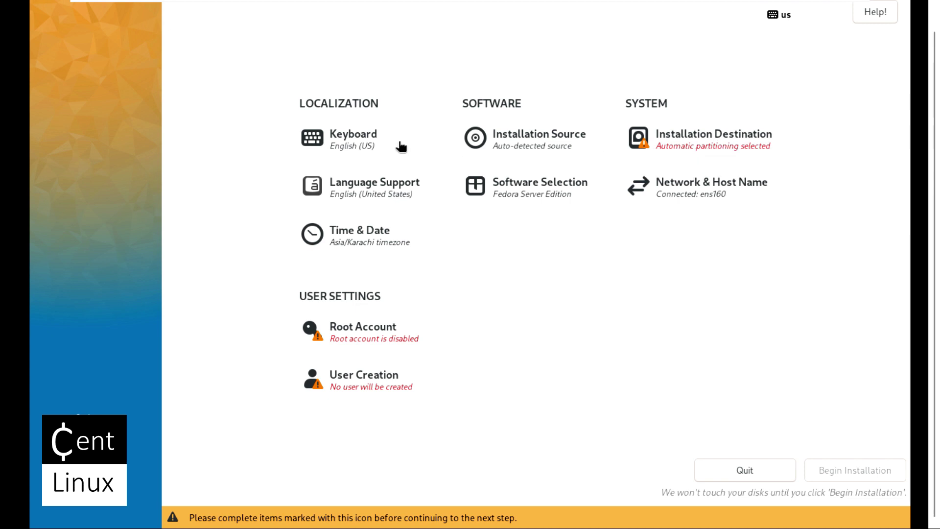
Confirm the 20 GiB VMware Virtual NVMe Disk with automatic storage configuration as the installation destination.
left_click(675, 141)
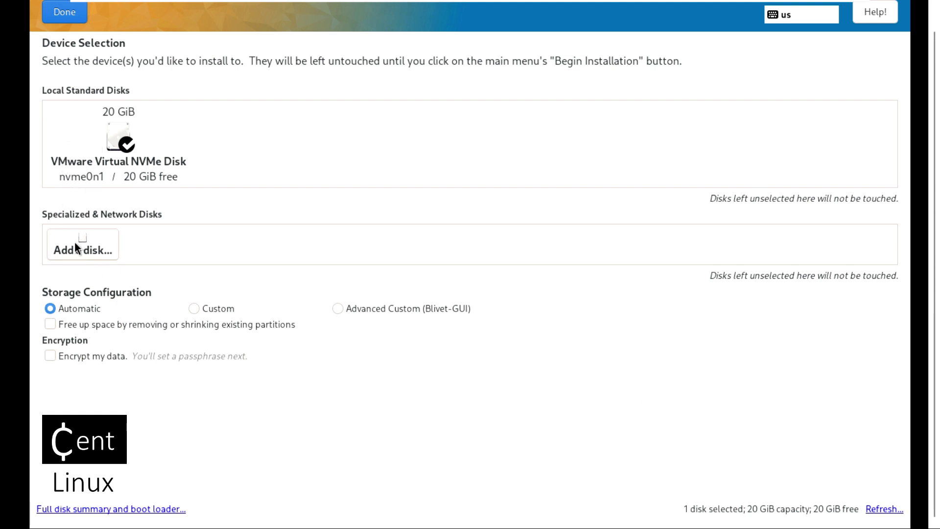
left_click(66, 15)
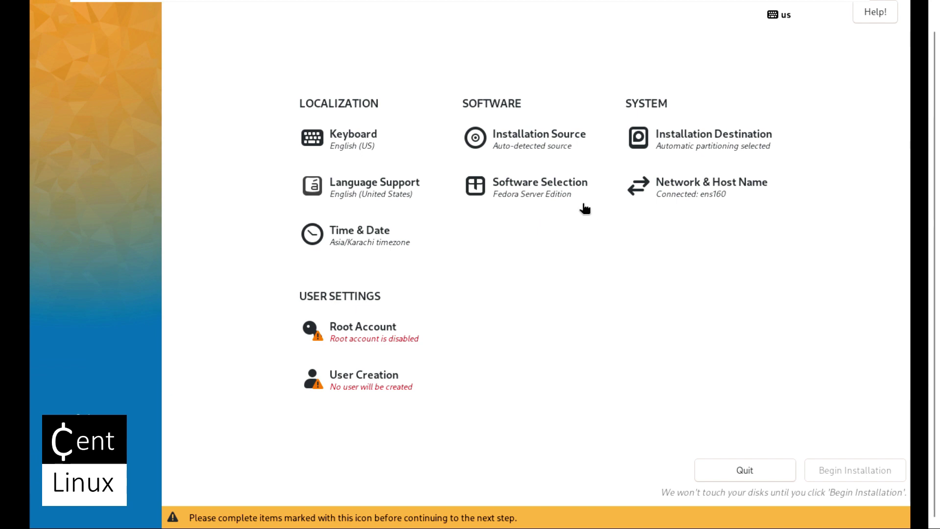
Add Headless Management to the Fedora Server Edition software selection.
left_click(521, 193)
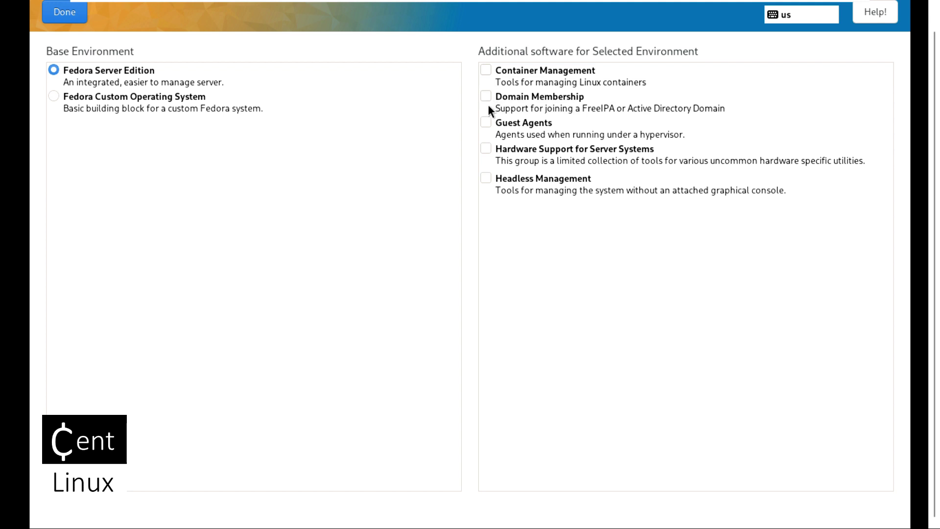
left_click(487, 178)
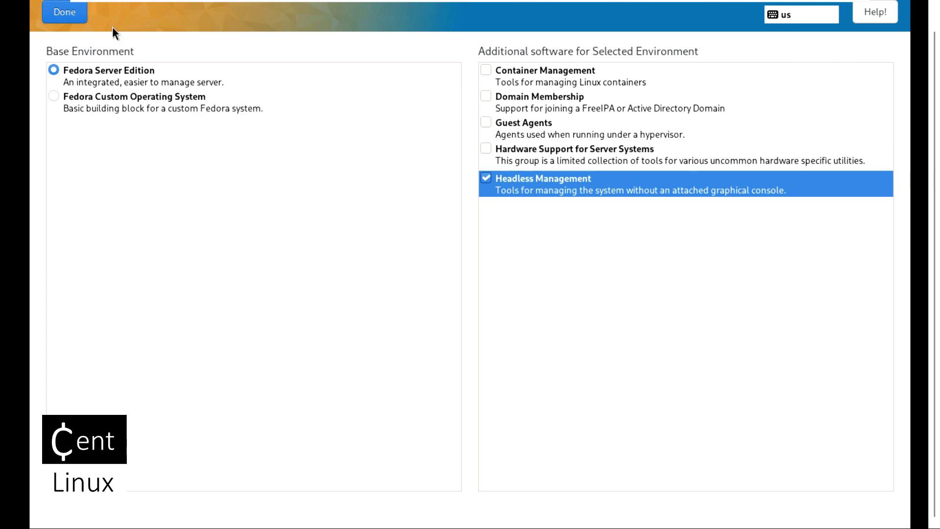
left_click(60, 13)
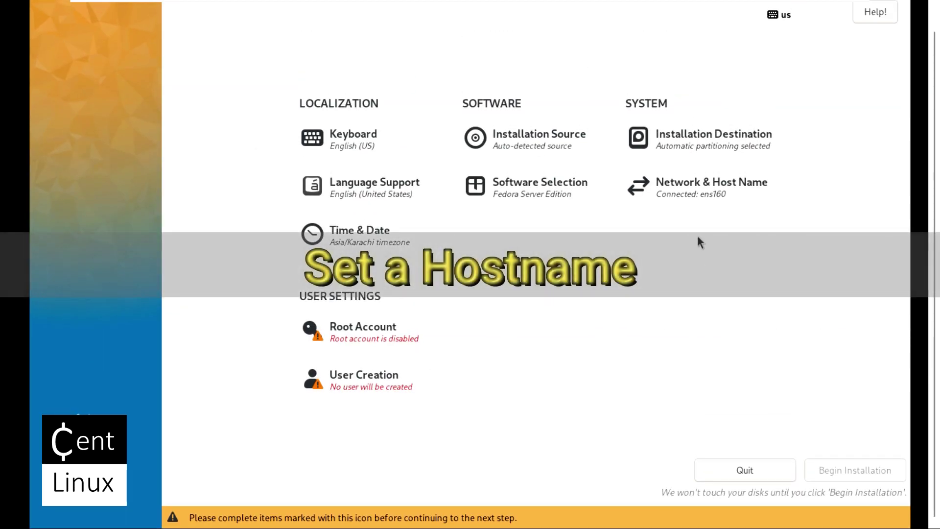
Set and apply the host name fedora-39.centlinux.com in the network settings, returning to the installation summary.
left_click(687, 194)
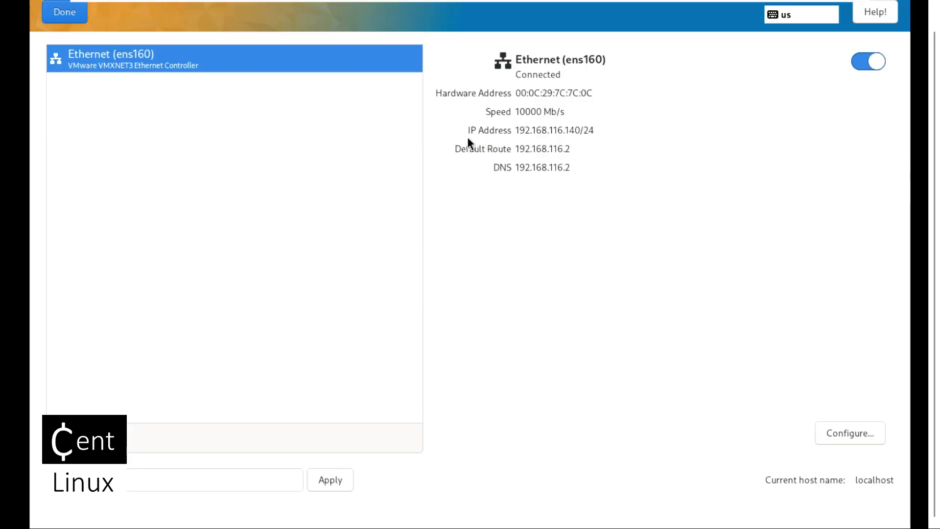
left_click(155, 480)
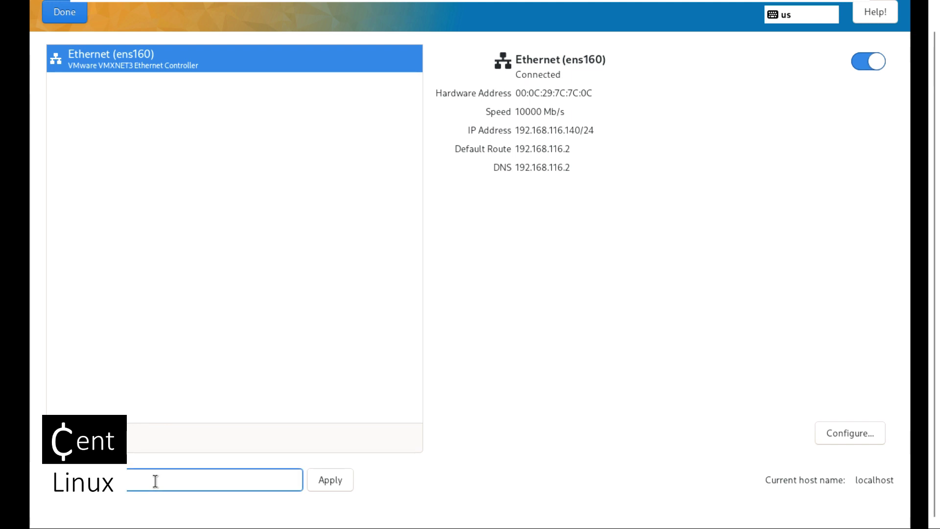
type("a-39.centlinux.com")
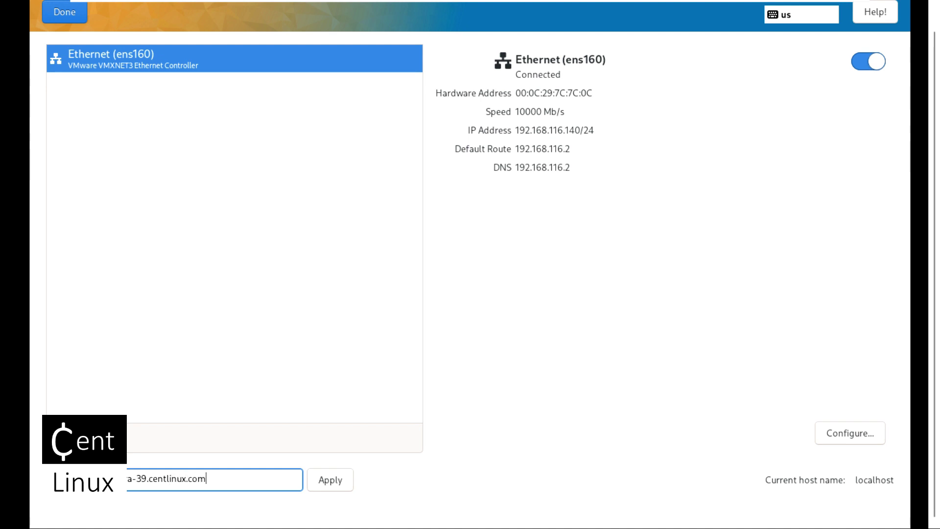
left_click(346, 484)
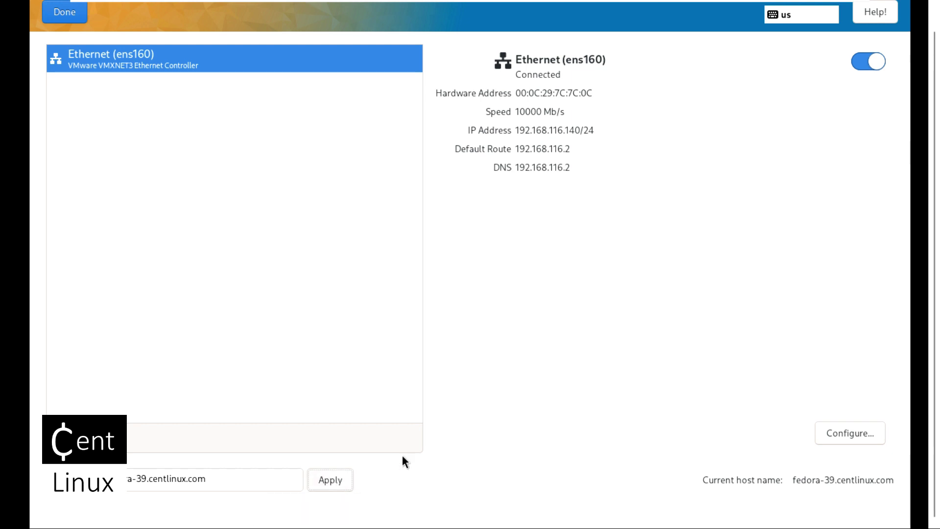
left_click(72, 16)
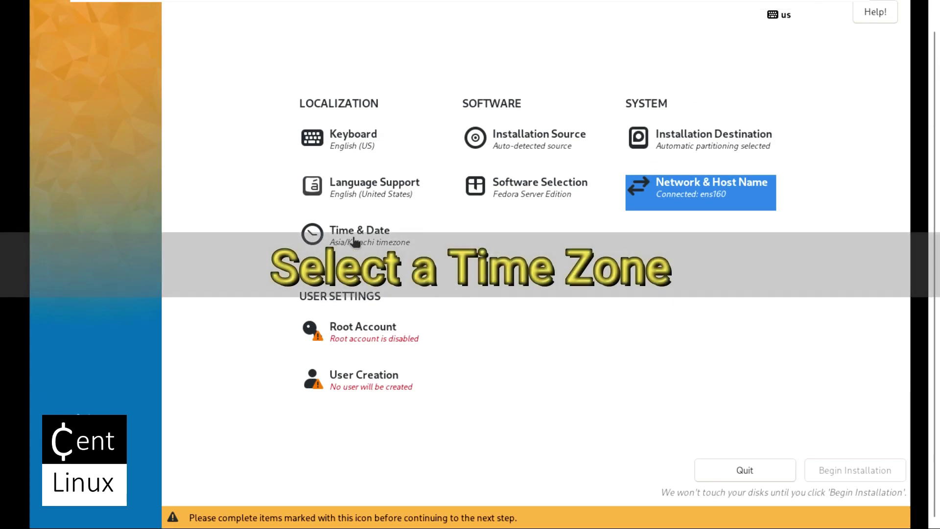
Accept the Asia/Karachi time zone with network time and keep the root account disabled.
left_click(364, 235)
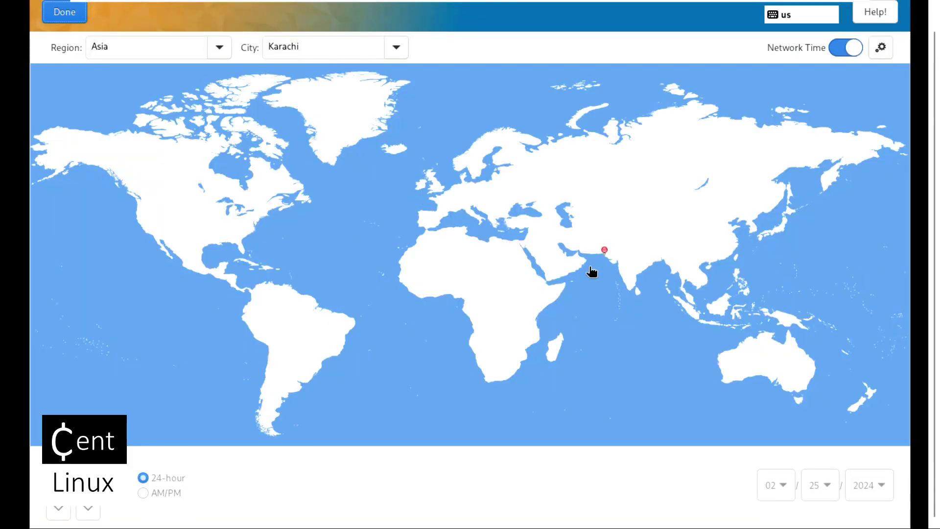
left_click(79, 17)
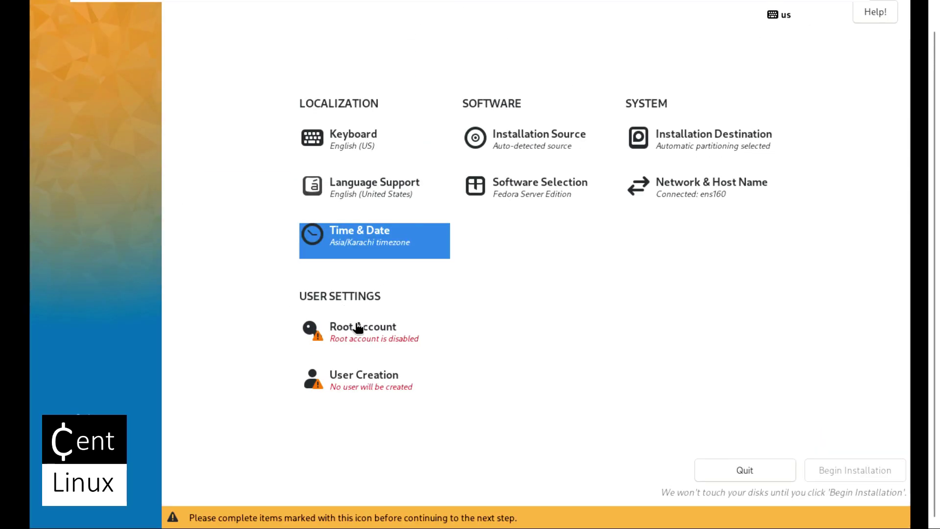
left_click(357, 326)
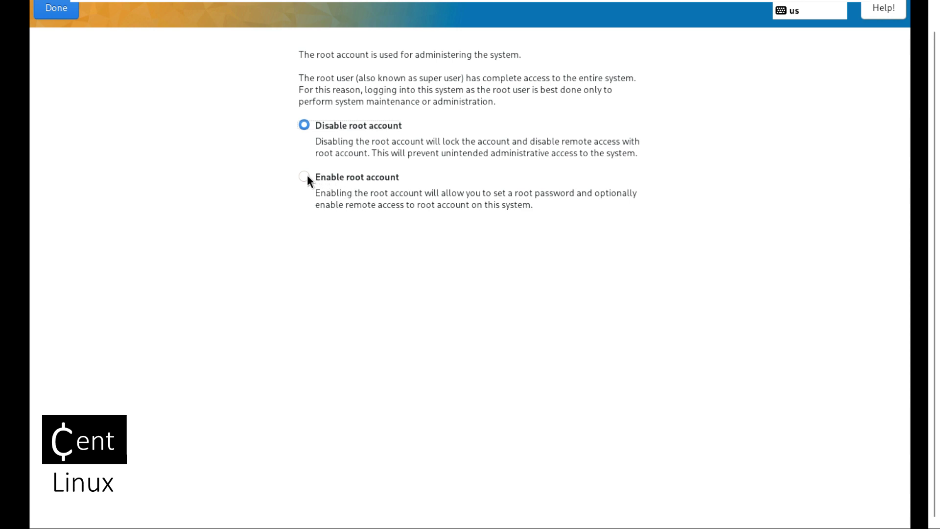
left_click(61, 16)
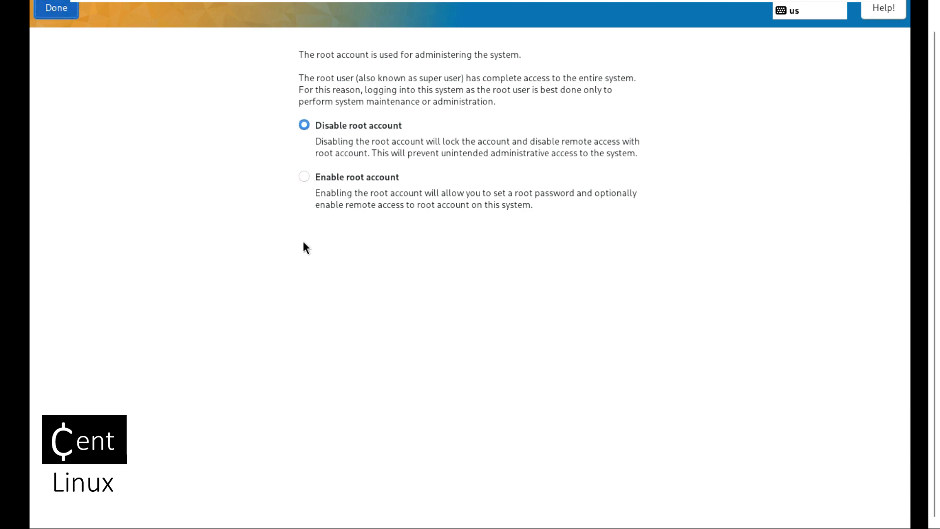
Start a new administrative user account by filling in the full name and accepting the matching user name.
left_click(362, 387)
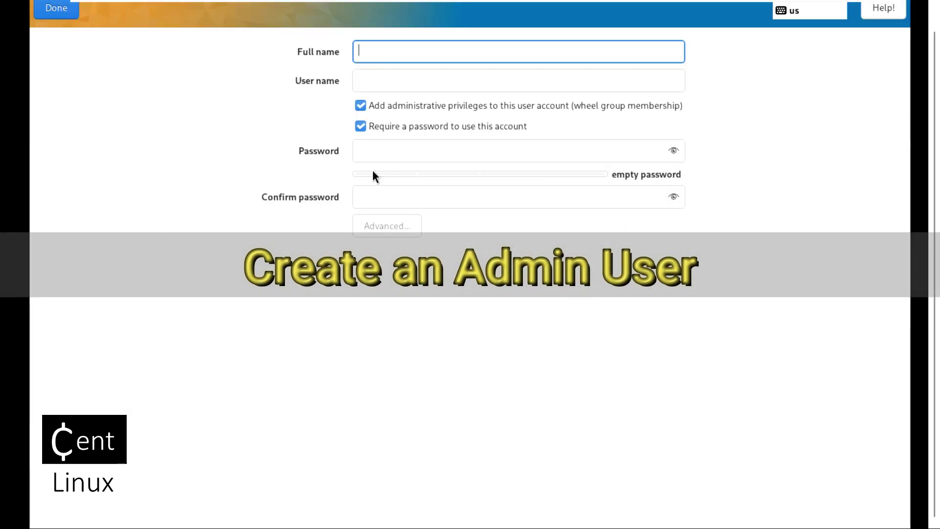
type("a")
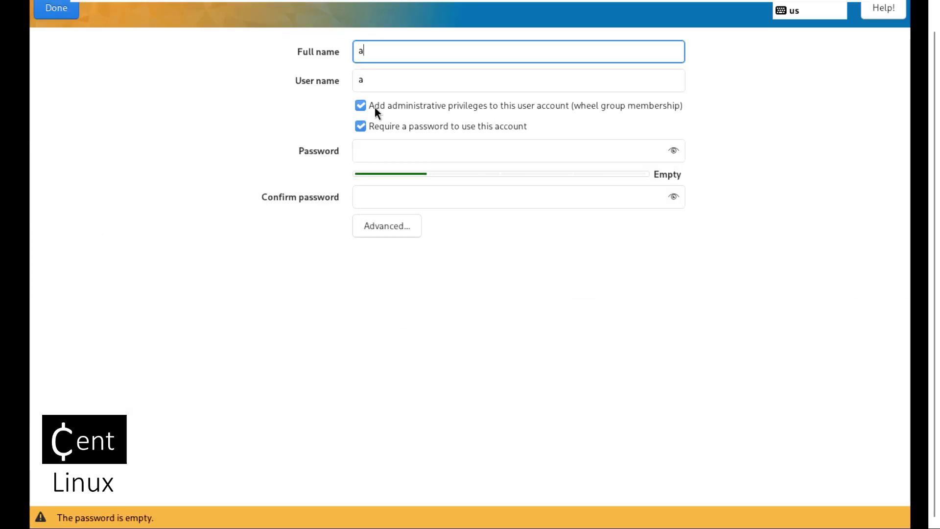
type("laric")
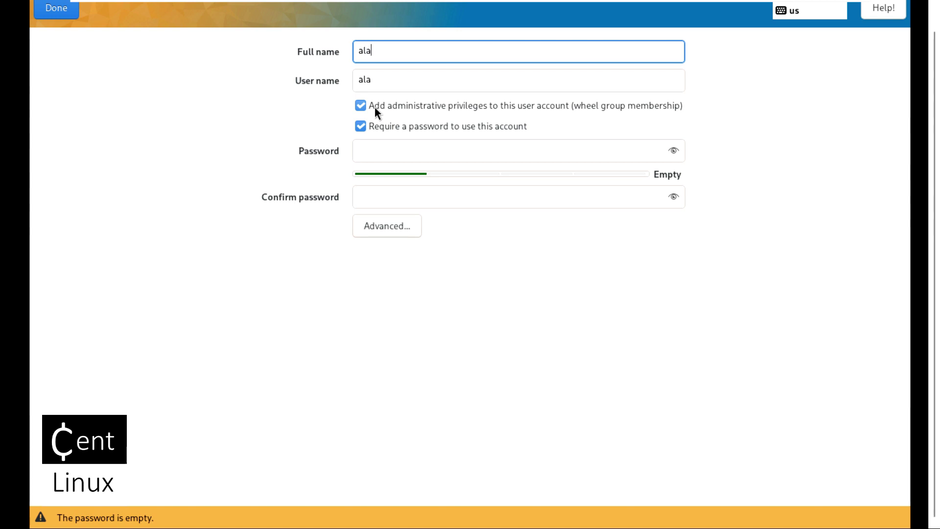
key("Tab")
key("Tab")
key("Tab")
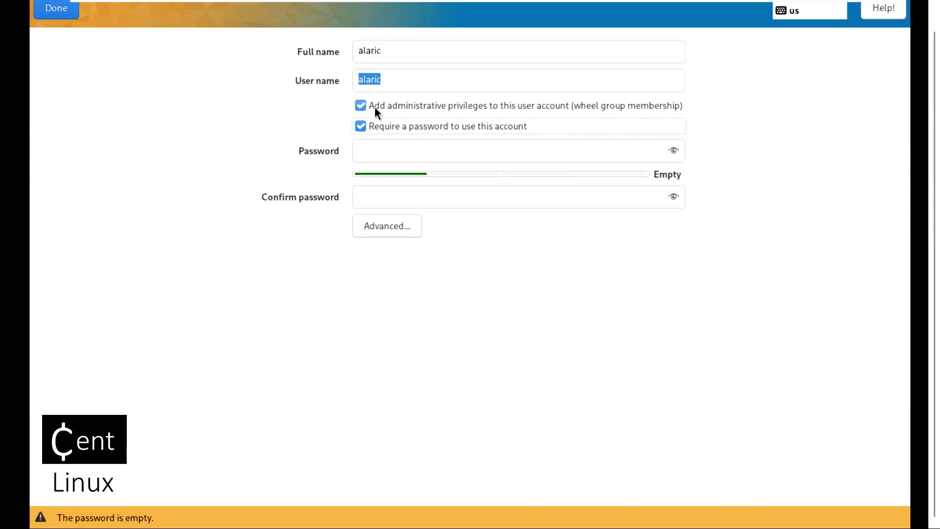
Enter and confirm the new user's account password and save the user account.
left_click(382, 154)
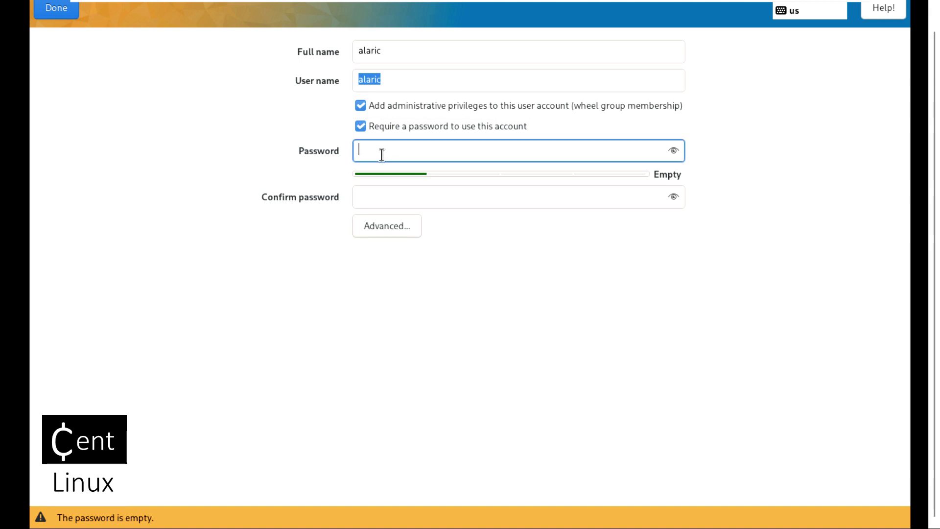
type("•••••")
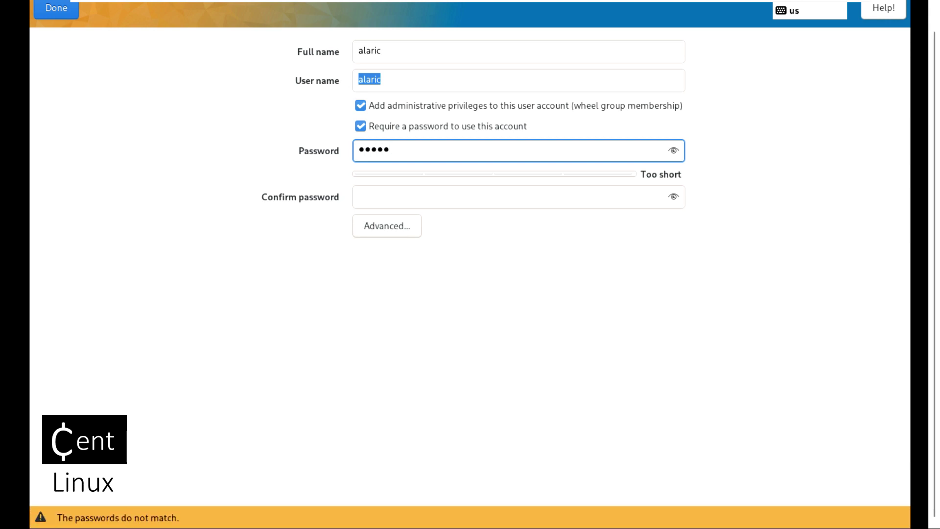
type("•••••")
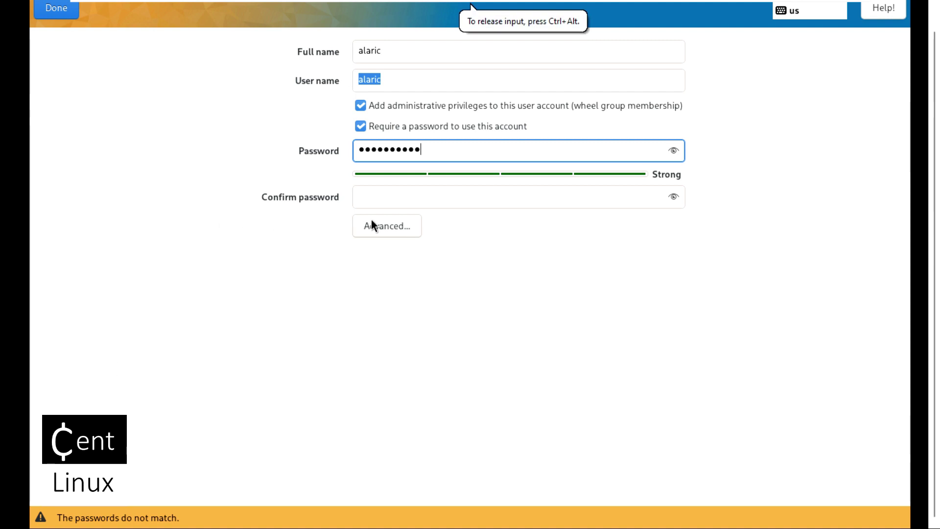
left_click(378, 195)
type("•••••••••")
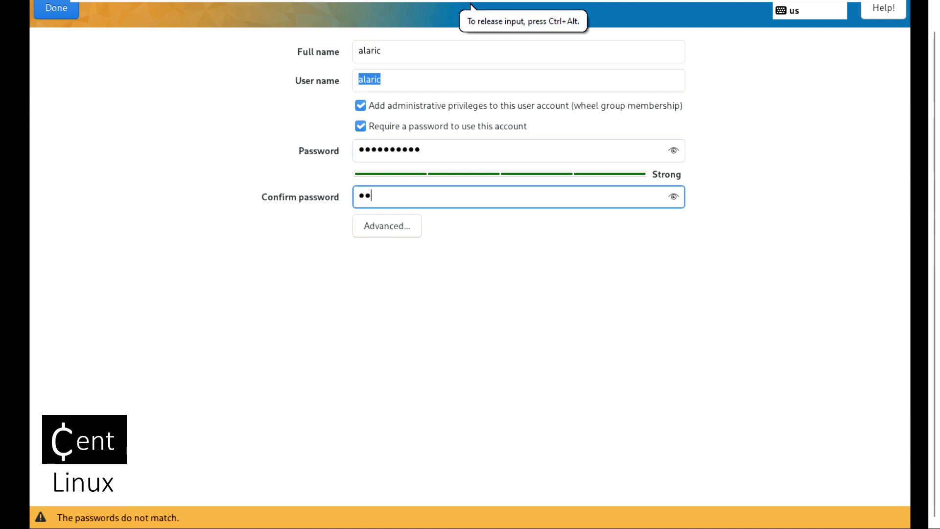
type("•")
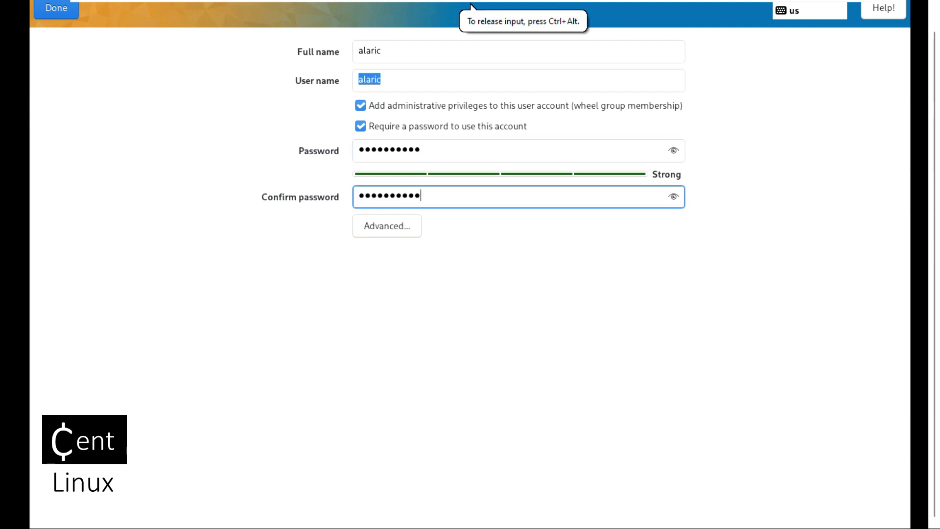
left_click(39, 9)
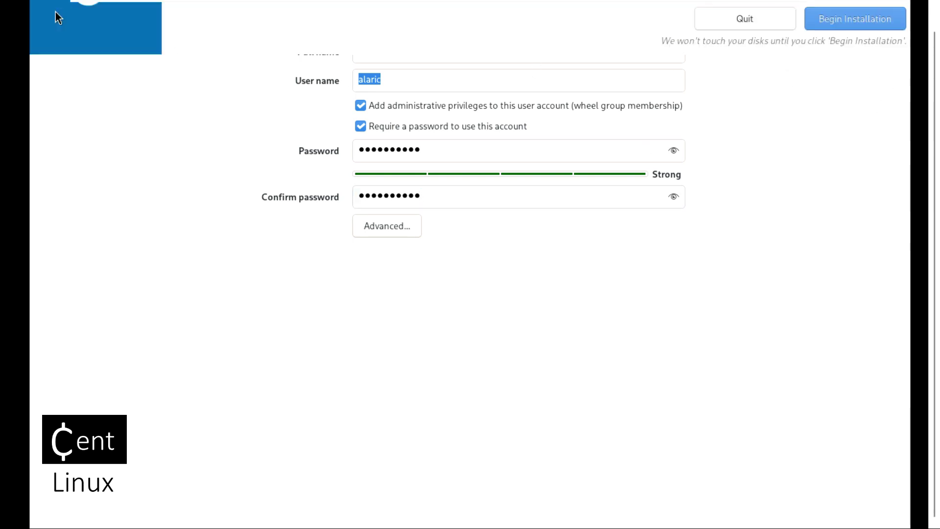
Begin the Fedora installation and reboot the system once it completes.
left_click(849, 494)
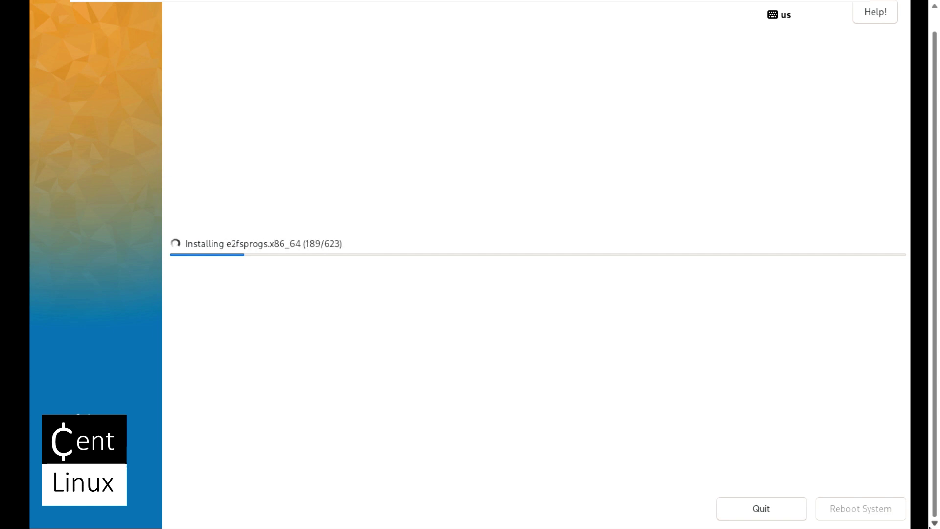
left_click(543, 319)
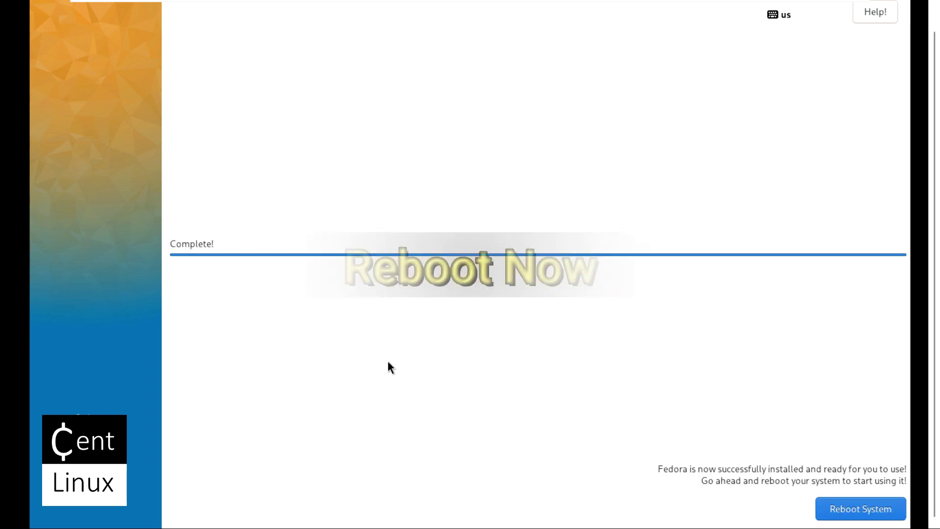
left_click(858, 517)
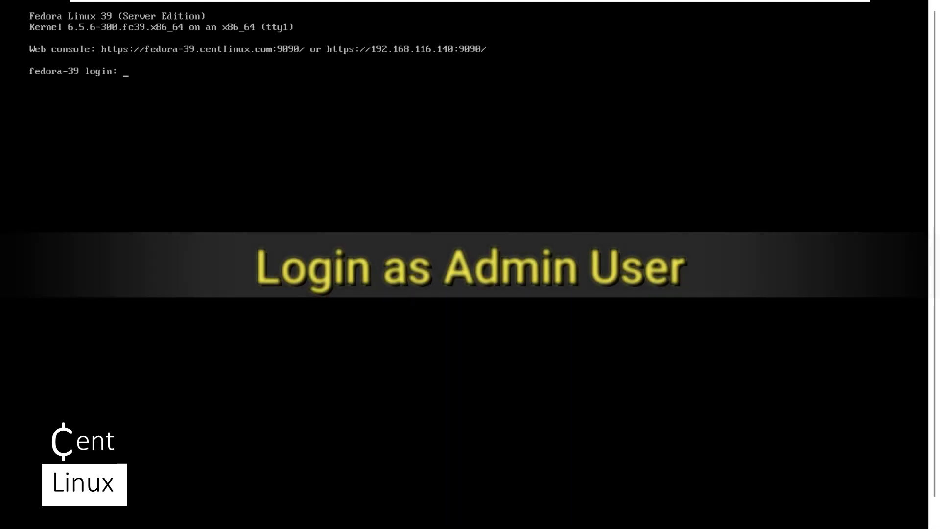
Log in at the console as the administrative user with the user name and account password.
type("ala")
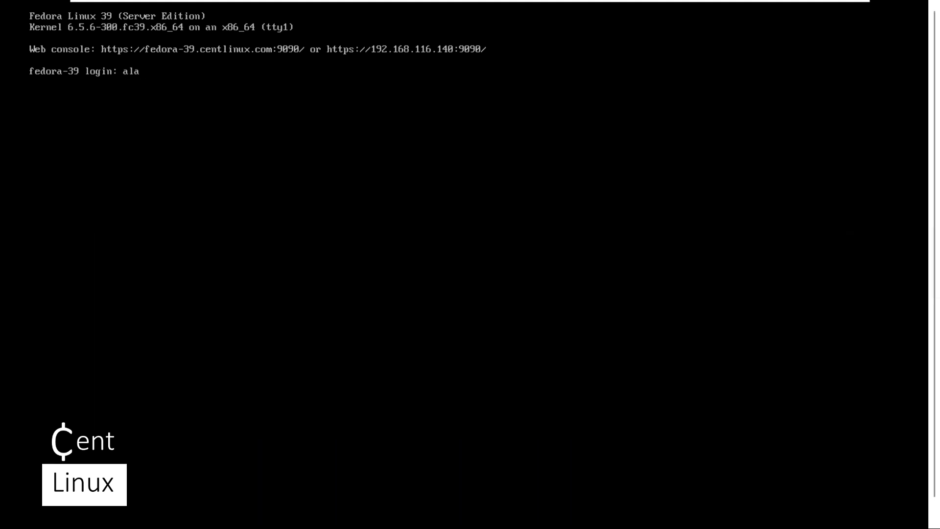
type("ric")
key("Return")
key("Return")
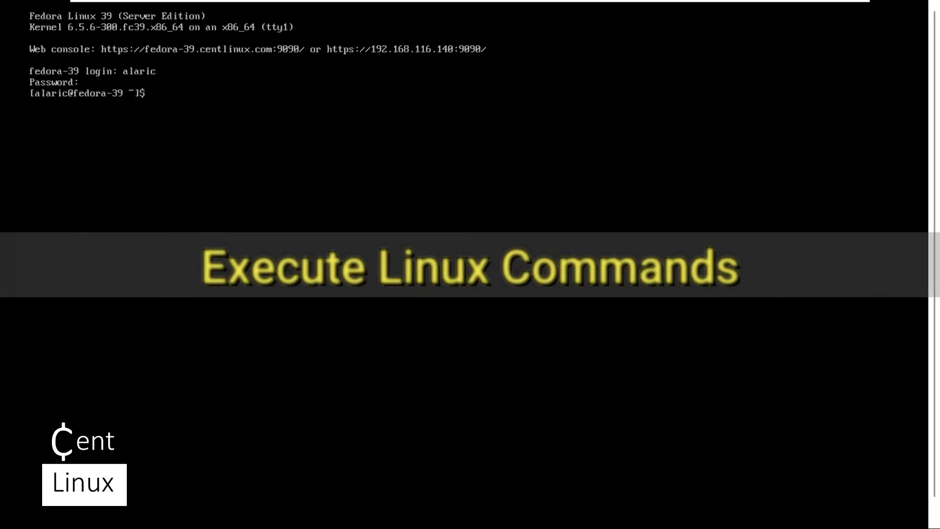
List the home directory with ls and check the kernel release with uname -r.
type("ls")
key("Return")
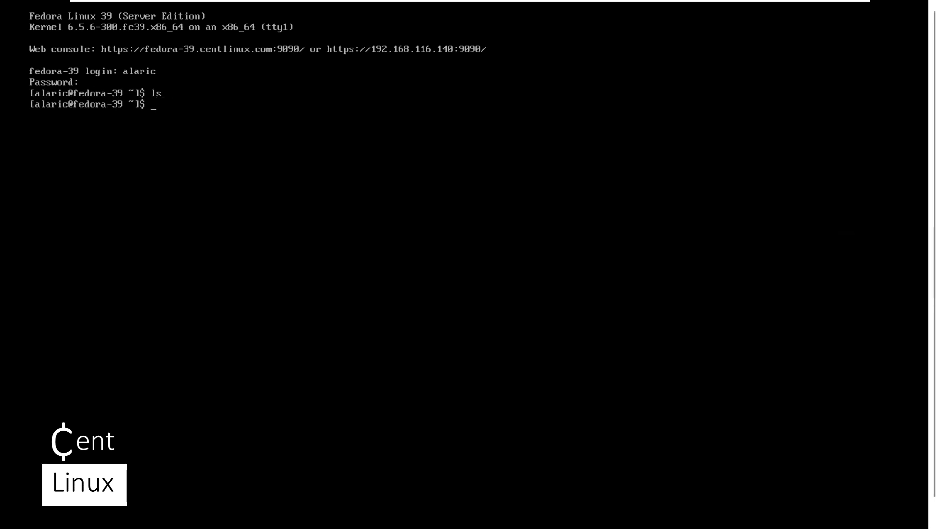
type("uname -r")
key("Return")
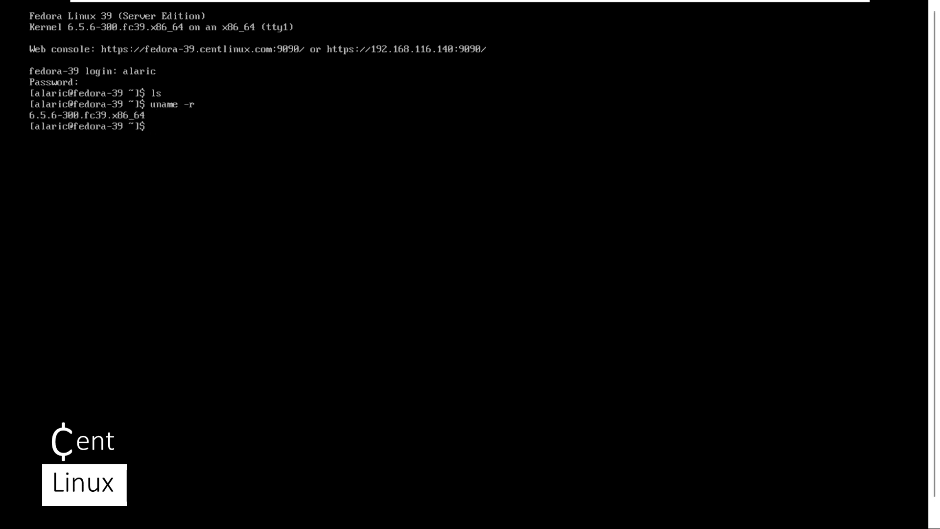
Display the Fedora release information from /etc/fedora-release using cat.
type("cat /et")
key("Tab")
type("fe")
key("Tab")
key("Return")
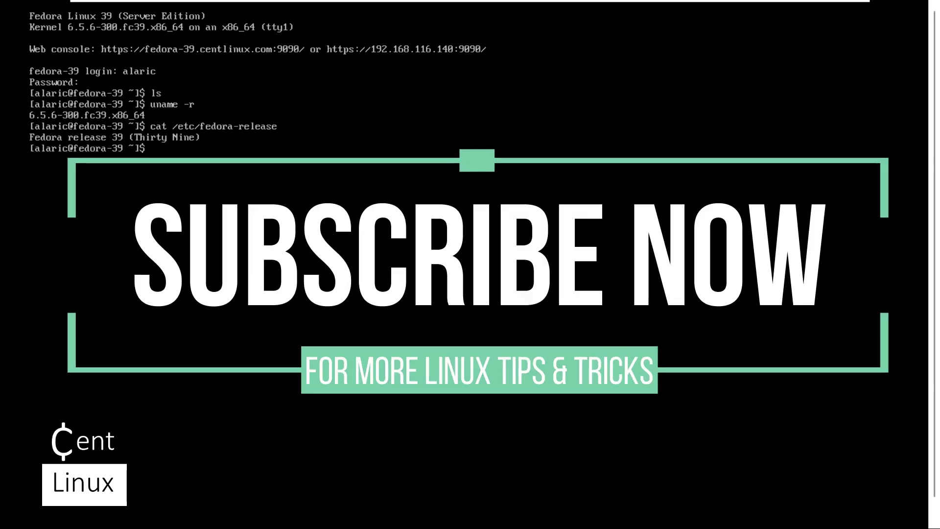